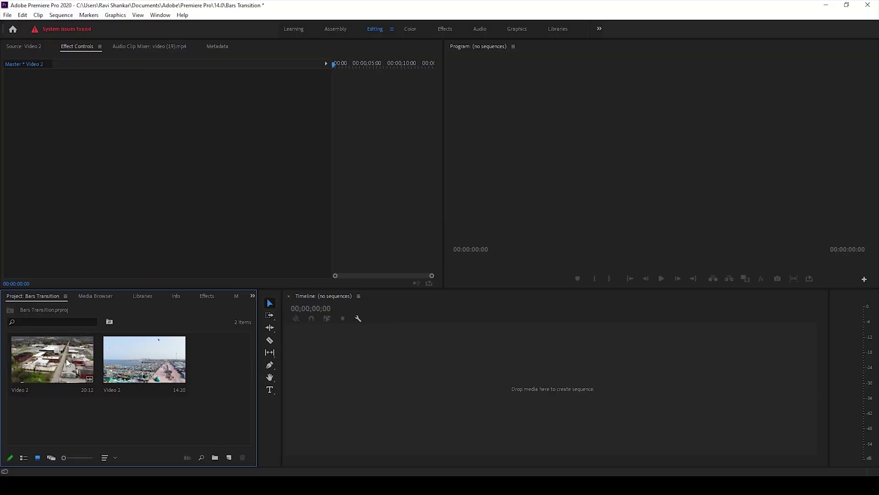
Build a sequence from the industrial drone clip and append the harbor clip after it on V1.
drag(326, 386, 326, 386)
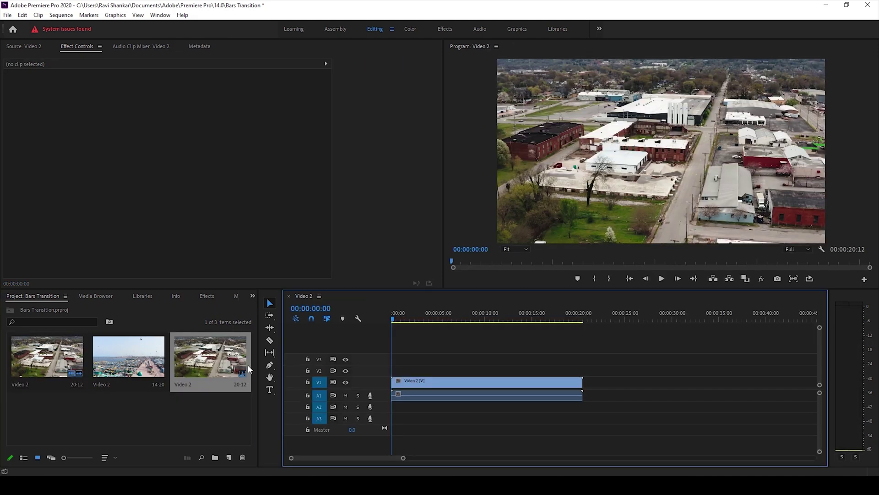
click(145, 359)
drag(582, 401, 607, 381)
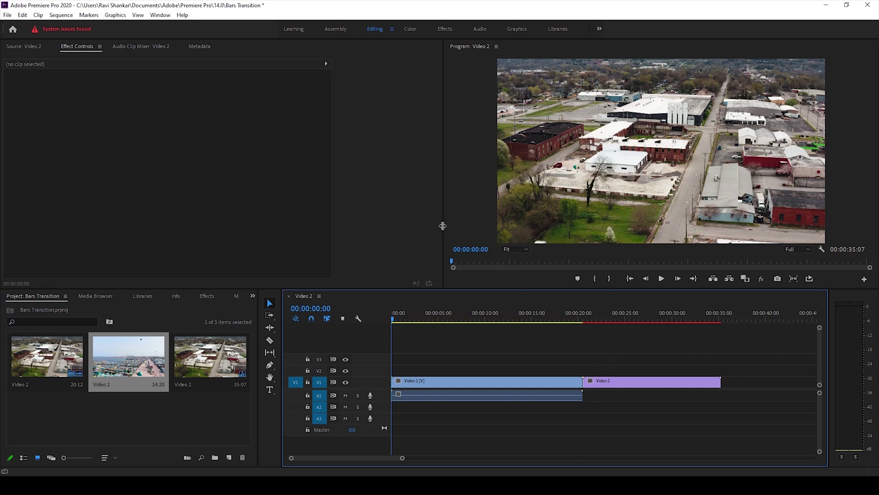
Widen the Program monitor, then play and scrub across the cut near 20 seconds.
drag(442, 225, 309, 225)
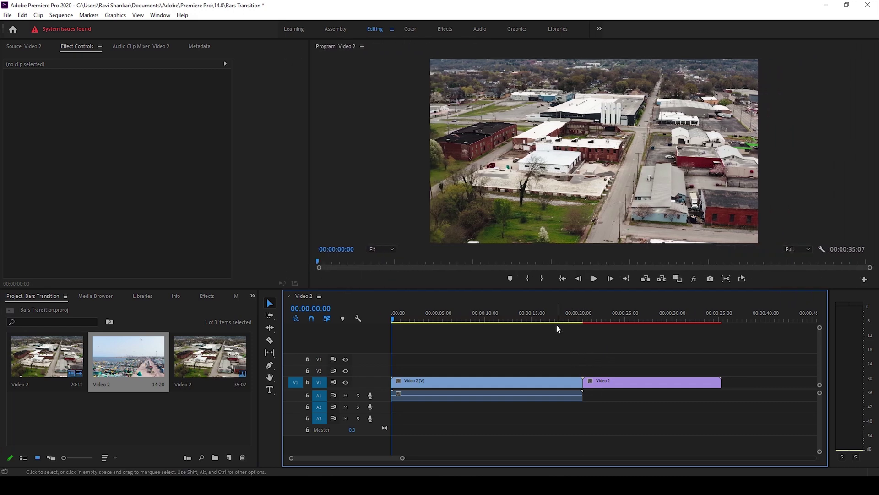
click(557, 319)
key(space)
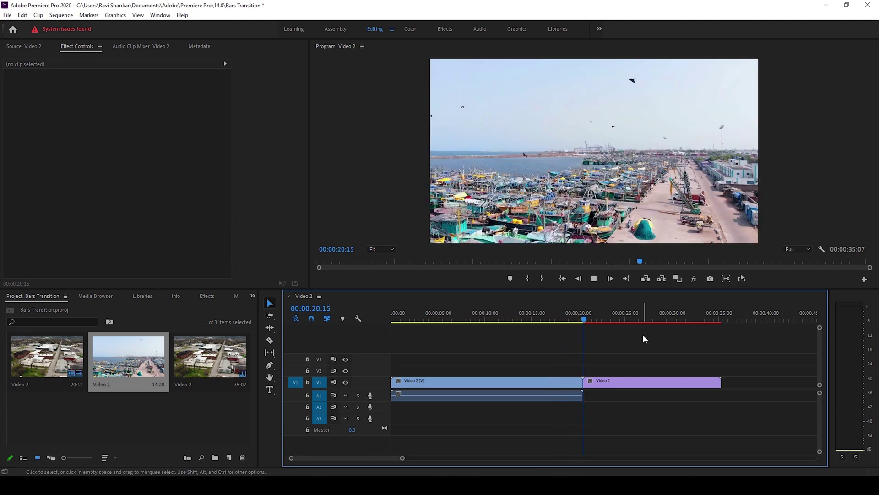
click(582, 321)
drag(582, 320, 581, 323)
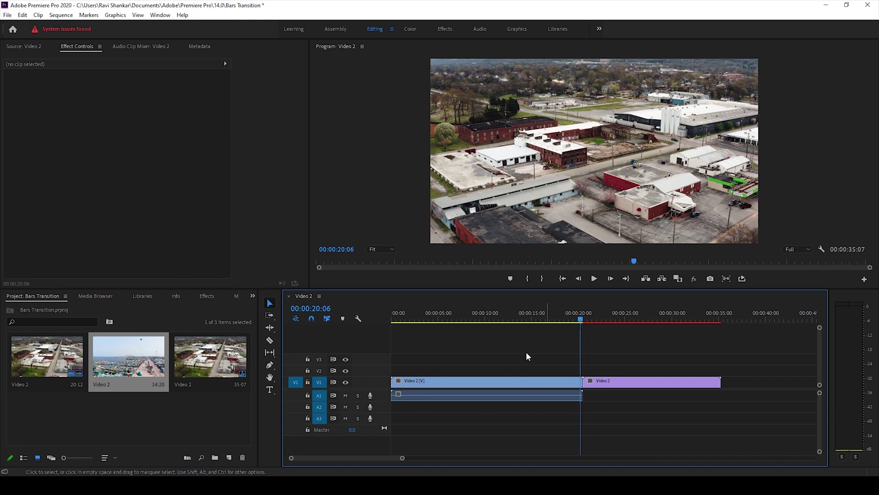
Search the Effects panel for 'flip Over' and pick up the Flip Over transition.
click(206, 296)
click(69, 308)
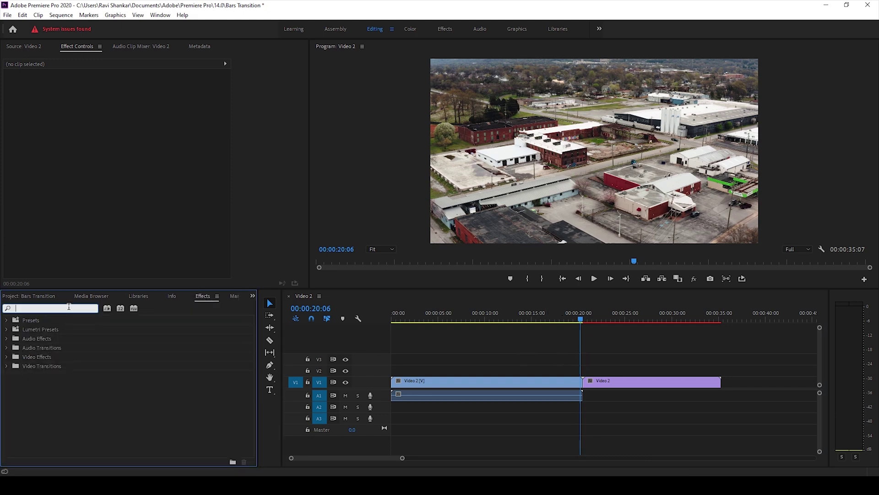
text(flip )
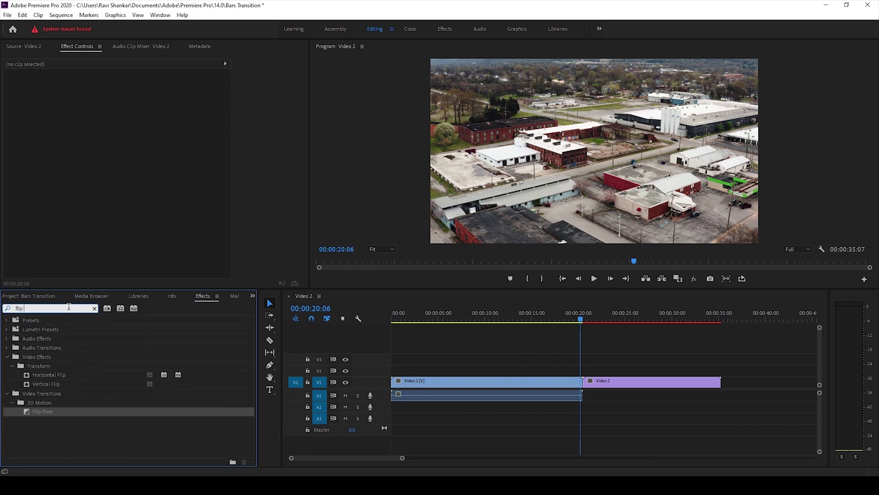
text(Over)
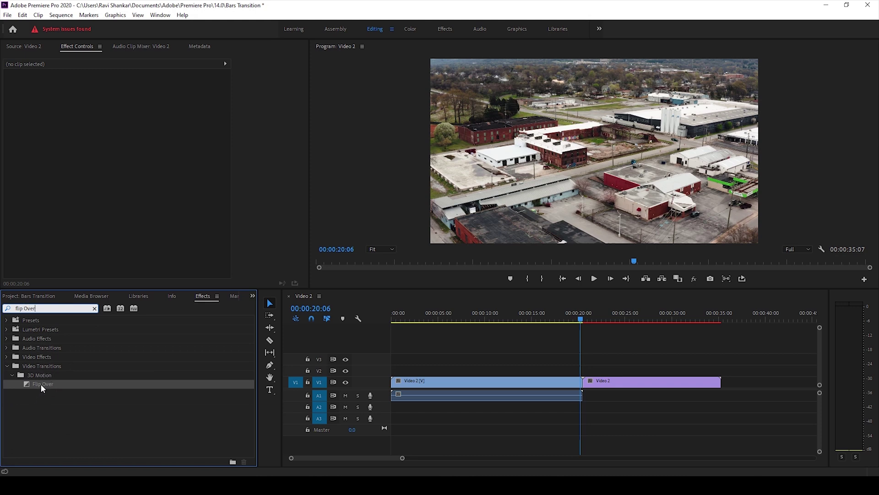
drag(42, 383, 509, 386)
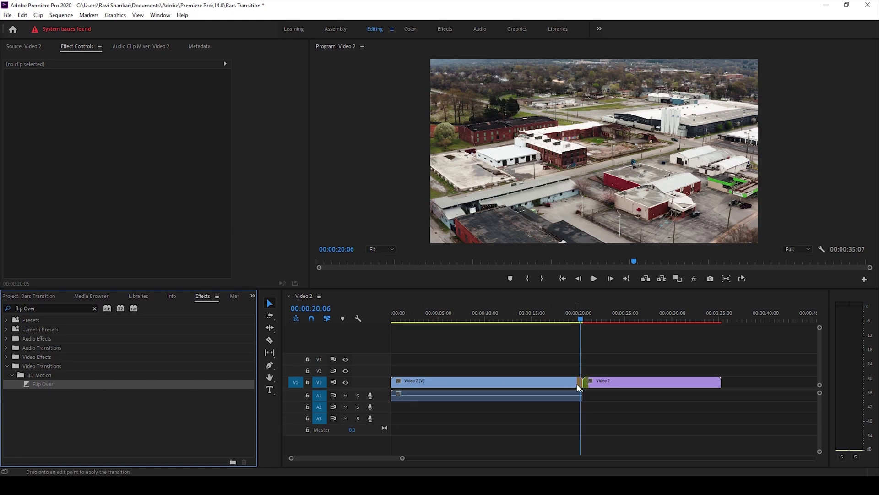
Drop Flip Over on the V1 cut, accept the insufficient media warning, and preview it.
drag(579, 386, 581, 383)
click(504, 255)
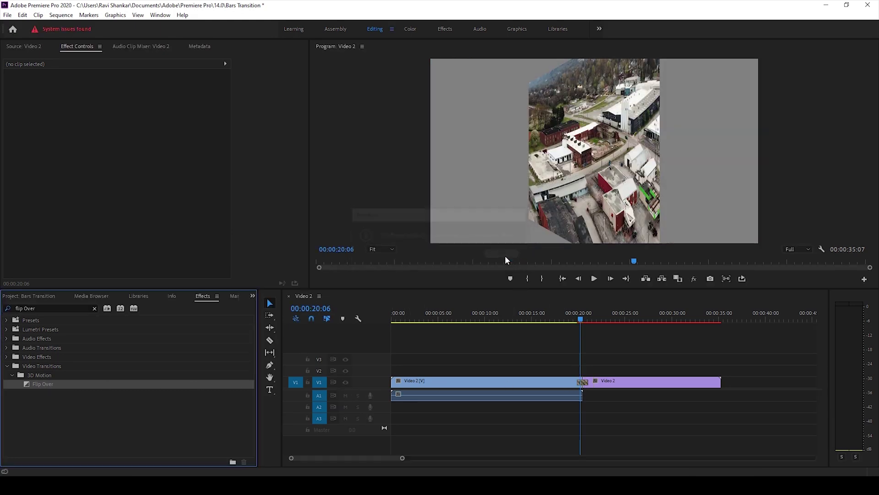
click(572, 318)
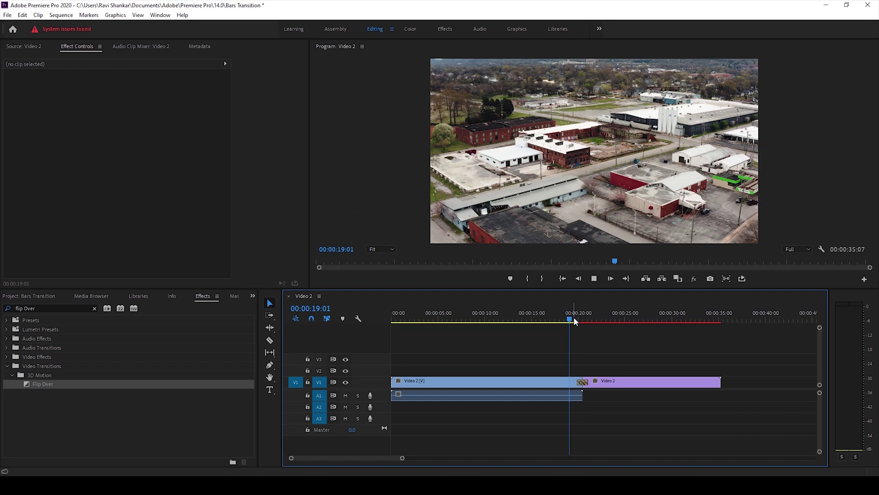
key(space)
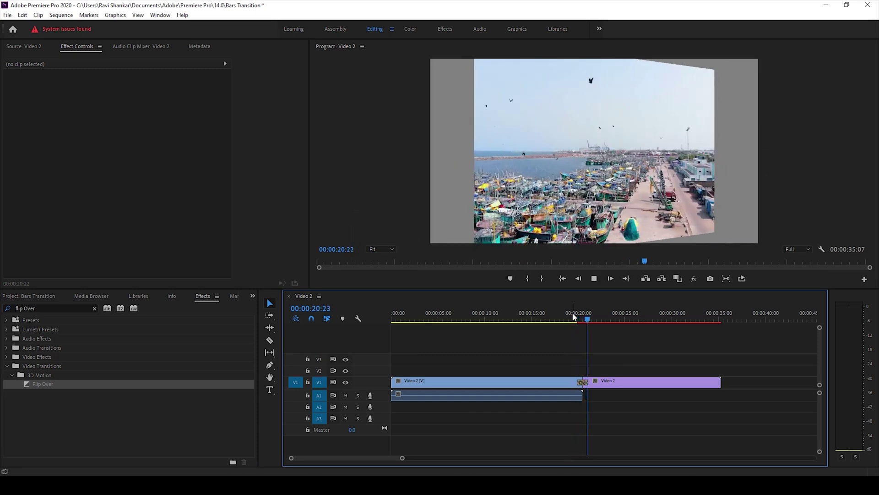
click(572, 314)
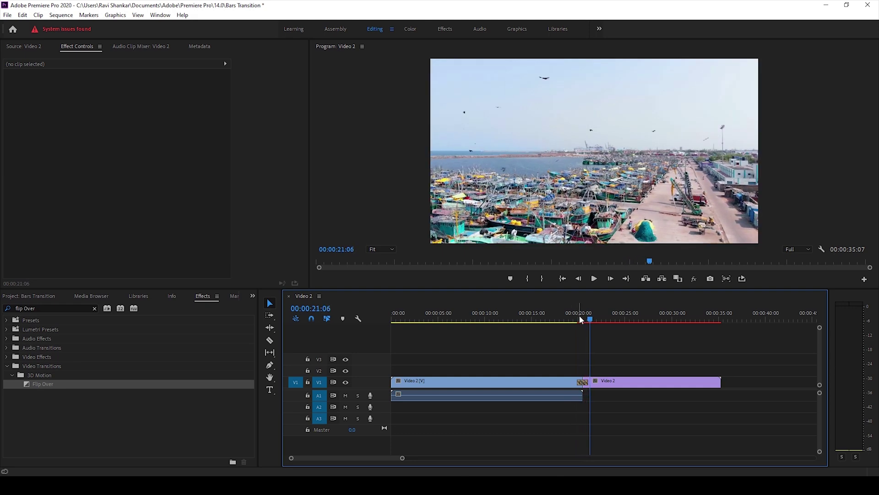
click(580, 317)
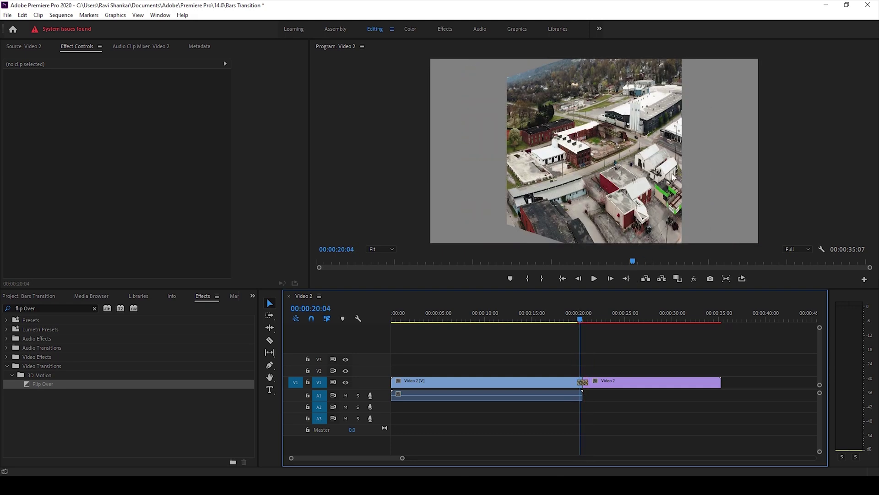
Set the Flip Over transition's custom Fill Color to black.
click(584, 382)
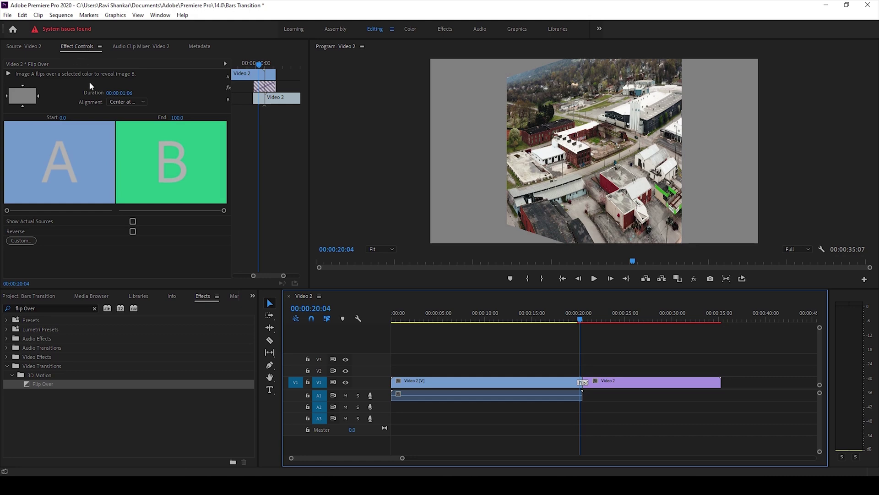
click(19, 242)
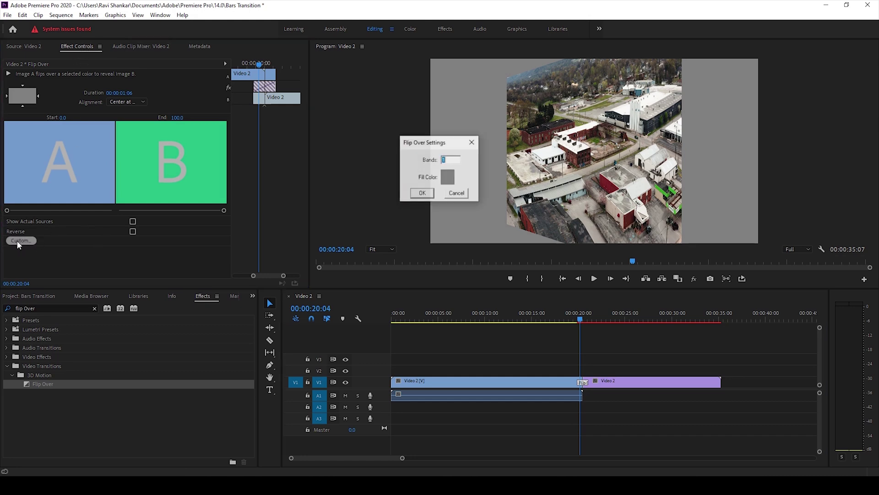
click(448, 177)
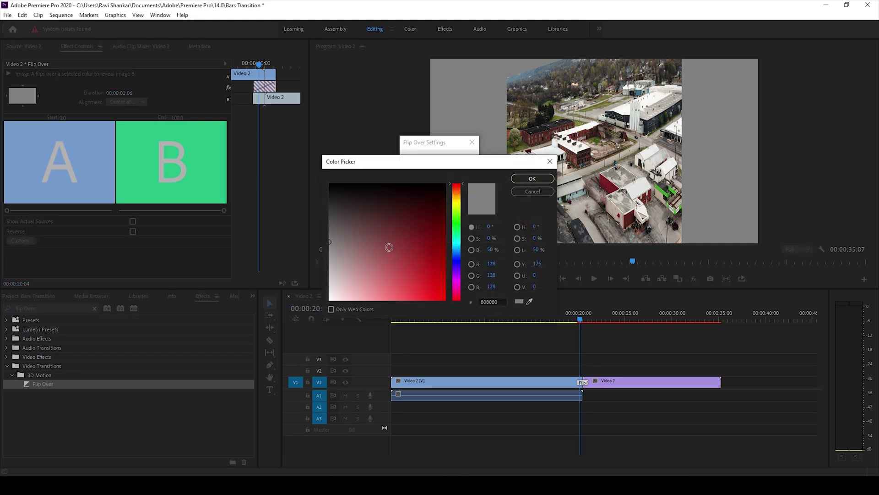
drag(389, 247, 457, 175)
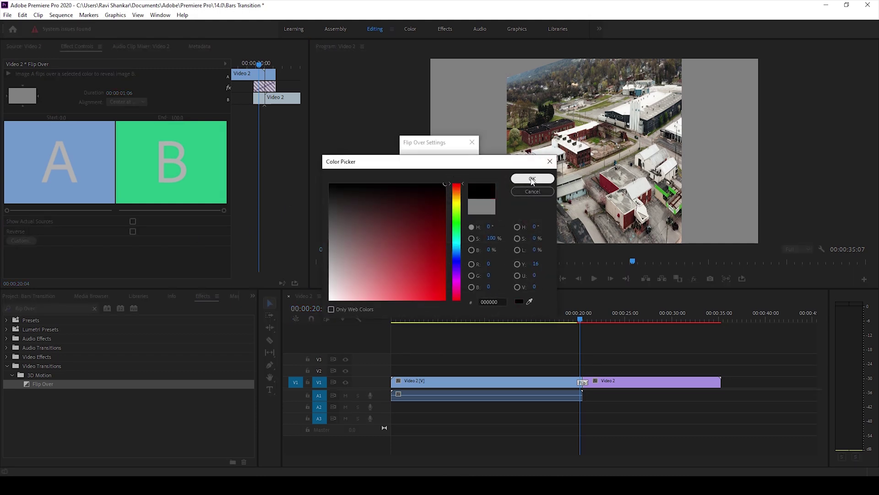
click(533, 180)
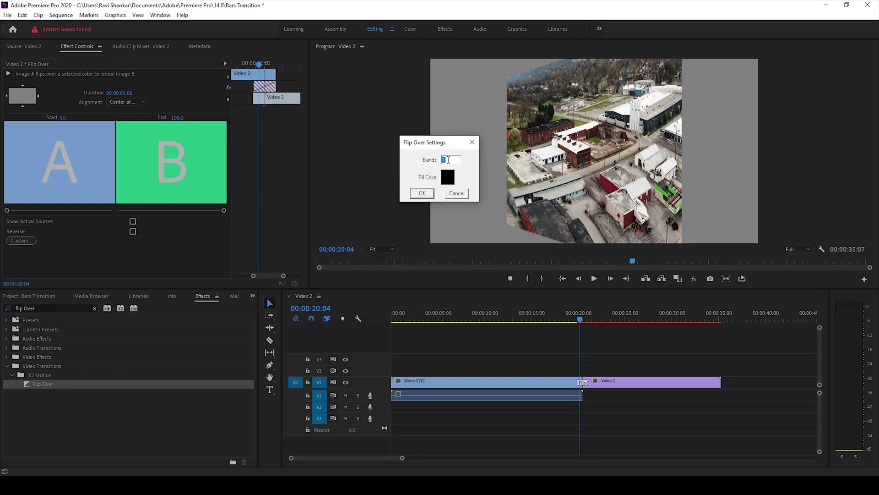
text(8)
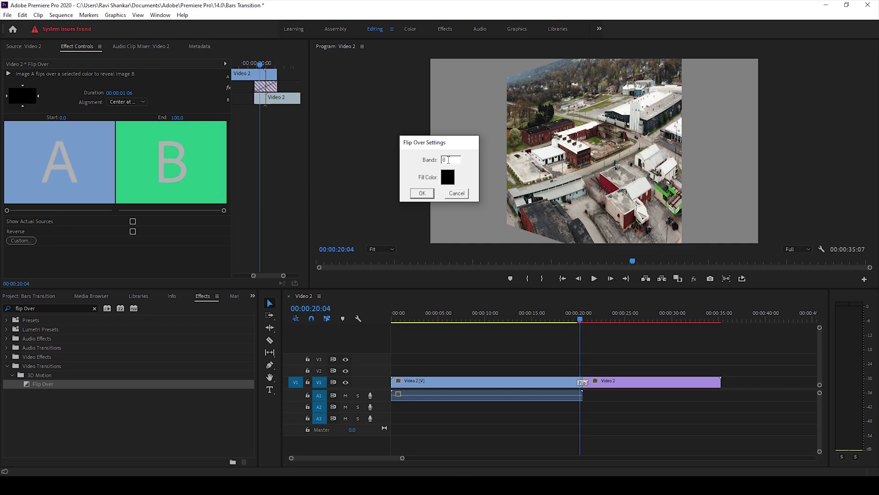
Apply 8 bands to the transition and play it back.
key(Return)
click(565, 324)
key(space)
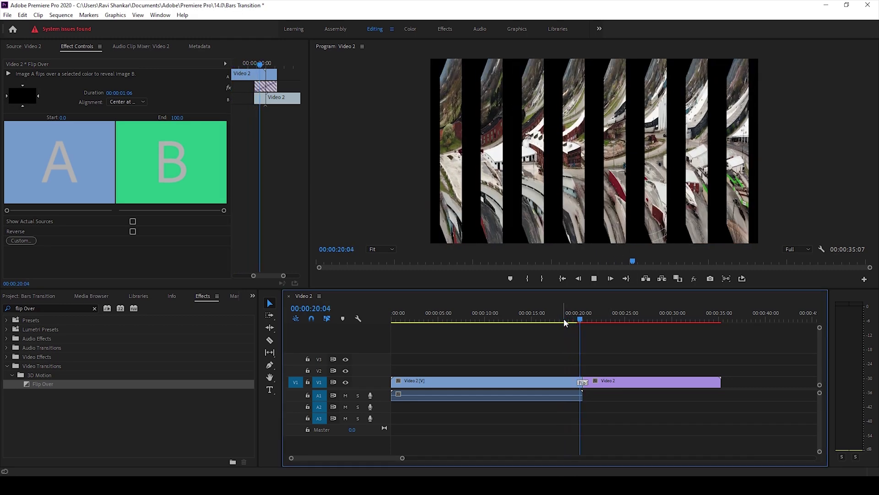
click(565, 323)
key(space)
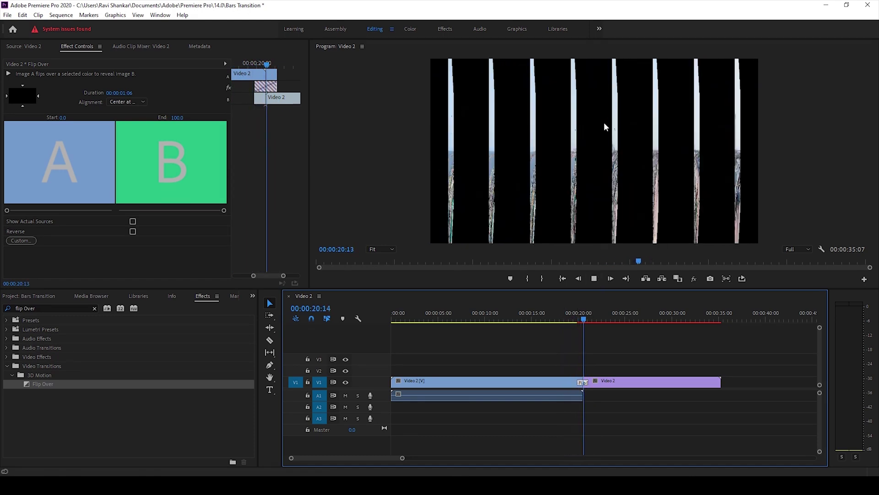
click(556, 324)
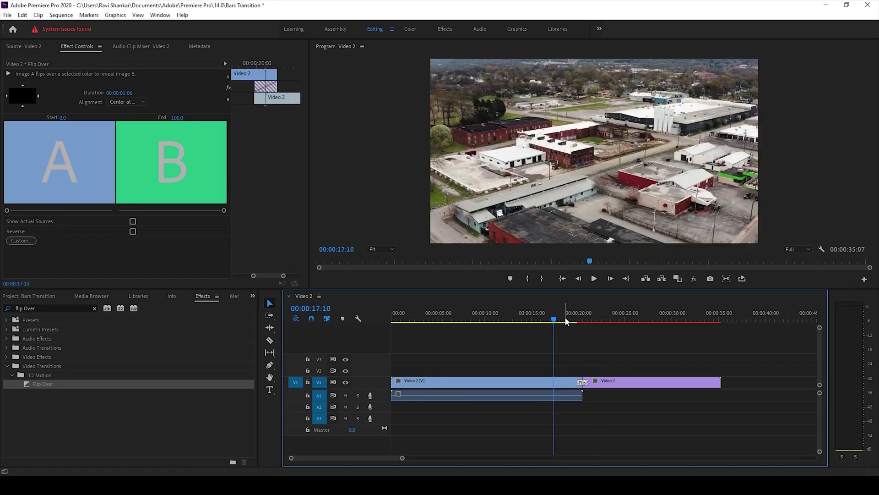
key(space)
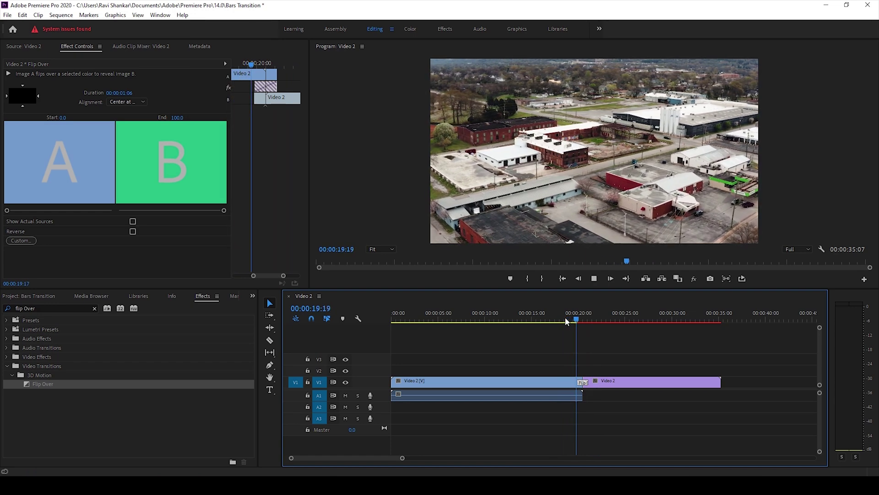
click(565, 323)
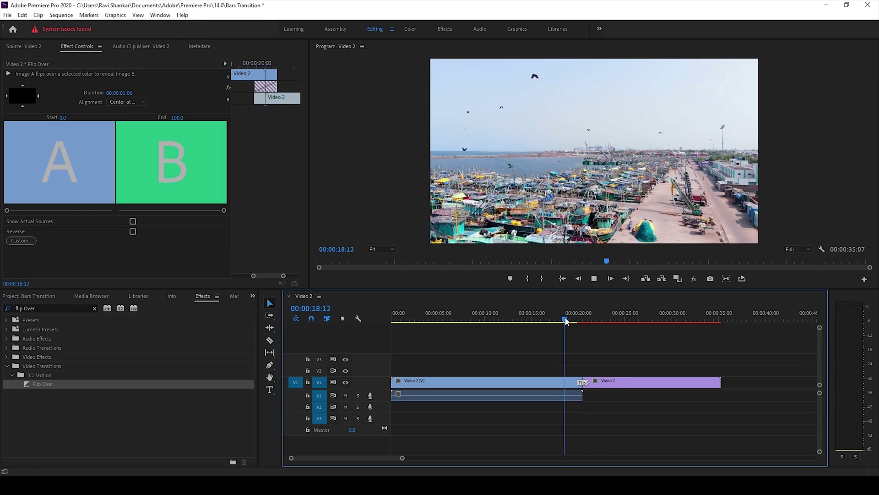
key(space)
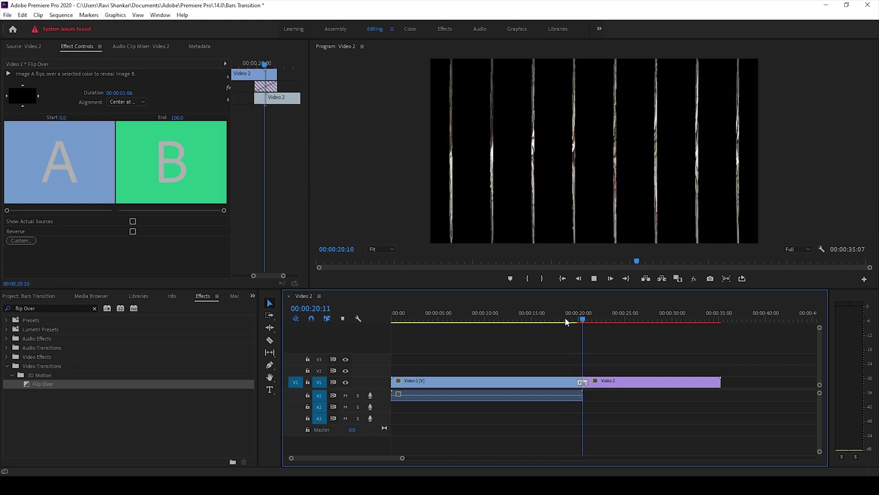
click(567, 323)
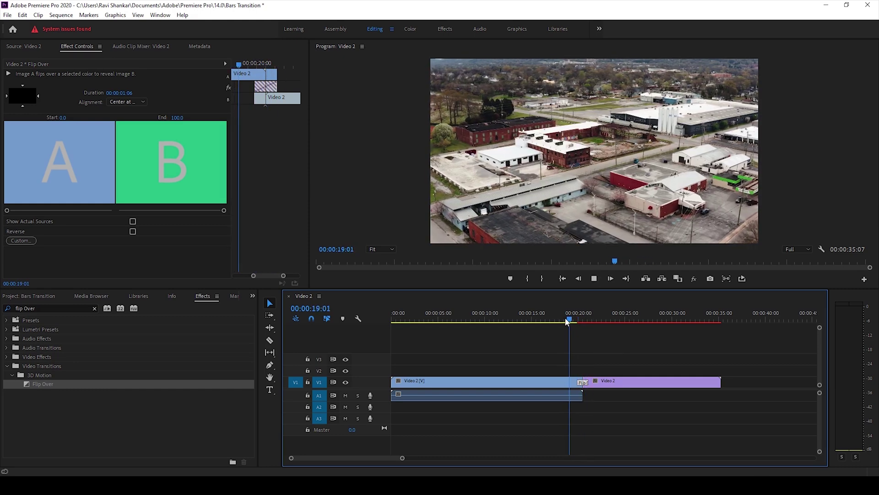
click(575, 321)
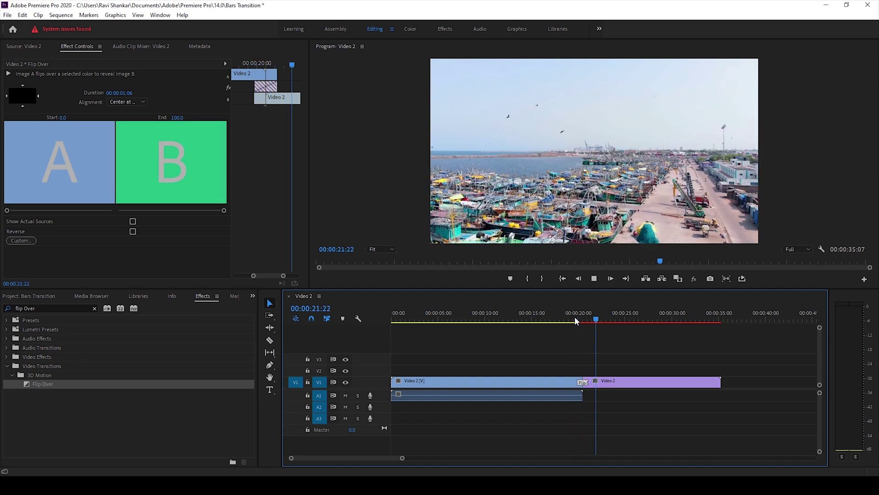
click(575, 321)
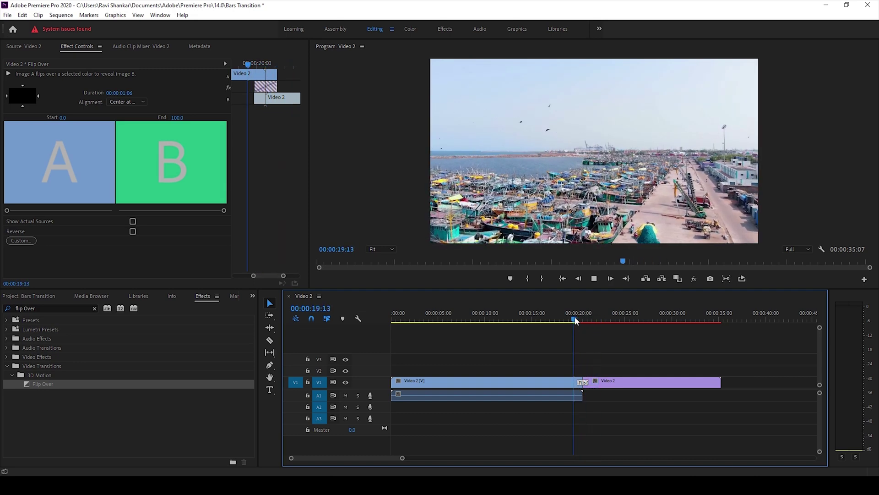